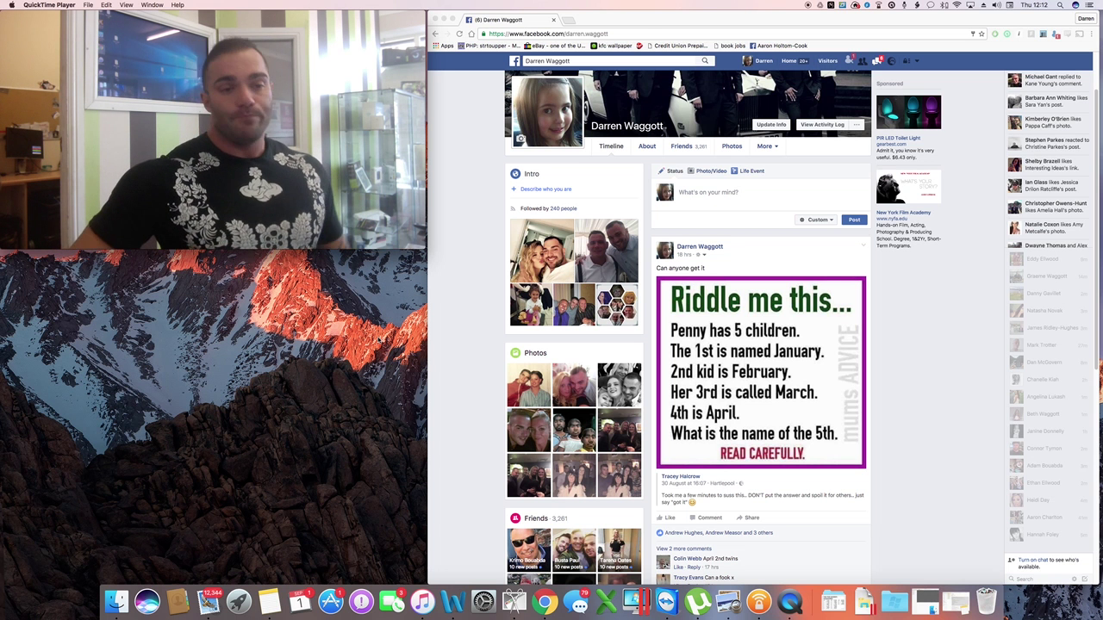
- Open the account's general settings page
click(670, 21)
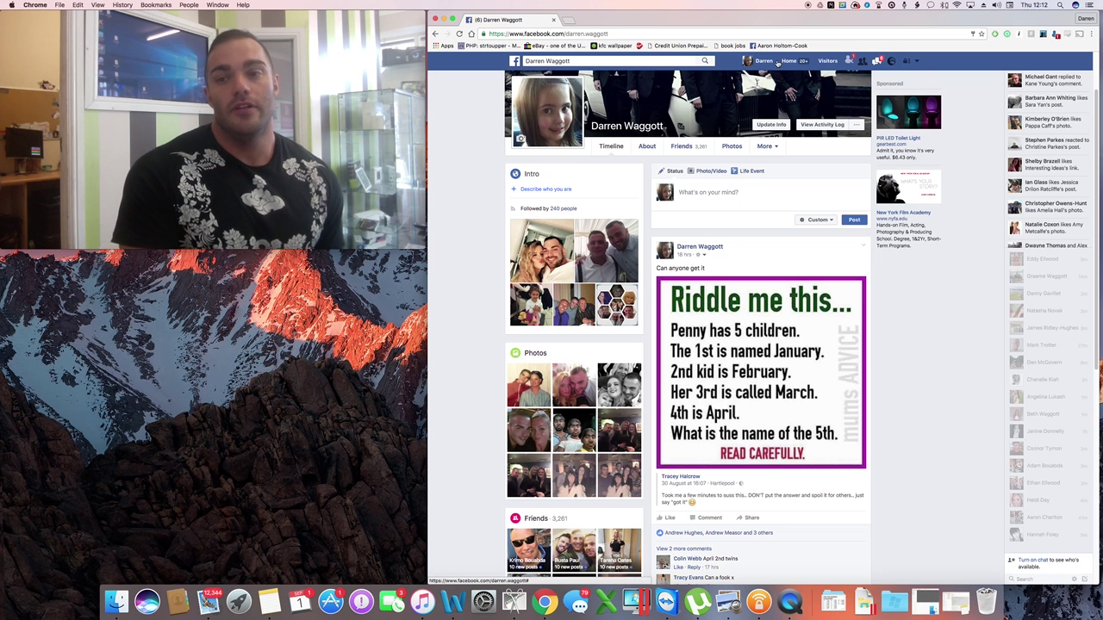
click(919, 64)
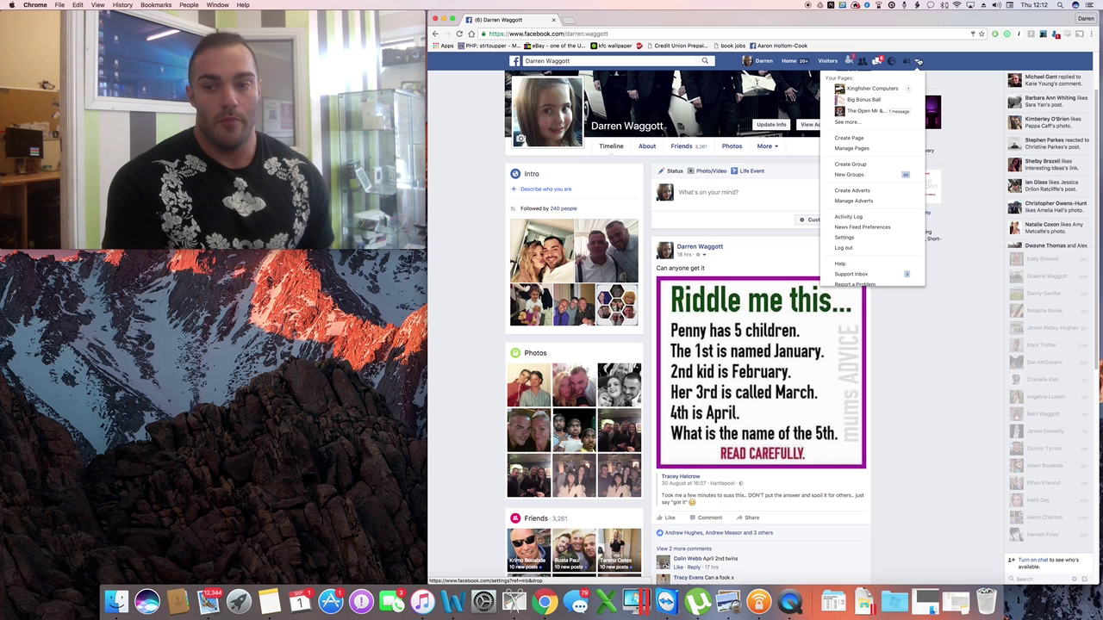
click(868, 242)
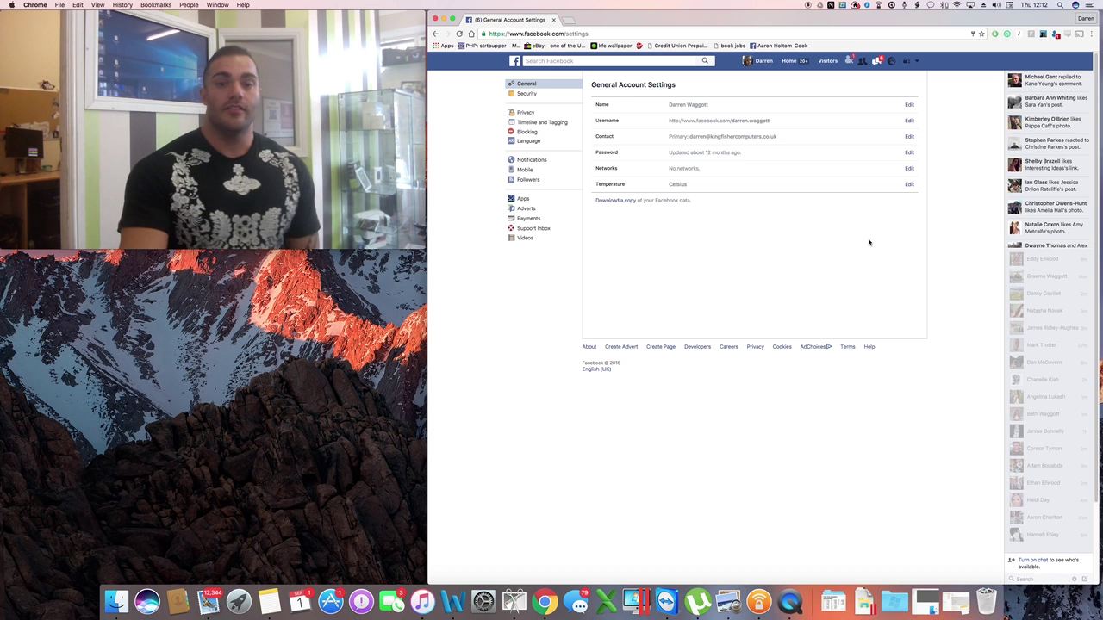
- Look at the contact settings' forms for adding another email address and confirming a mobile number, and cancel both
click(639, 140)
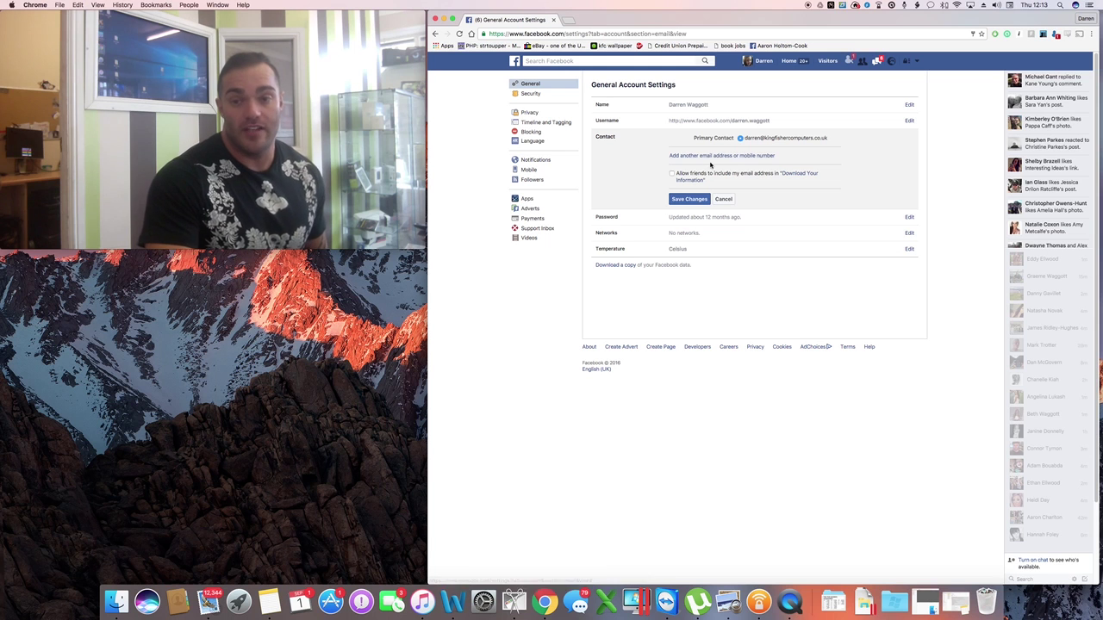
click(679, 157)
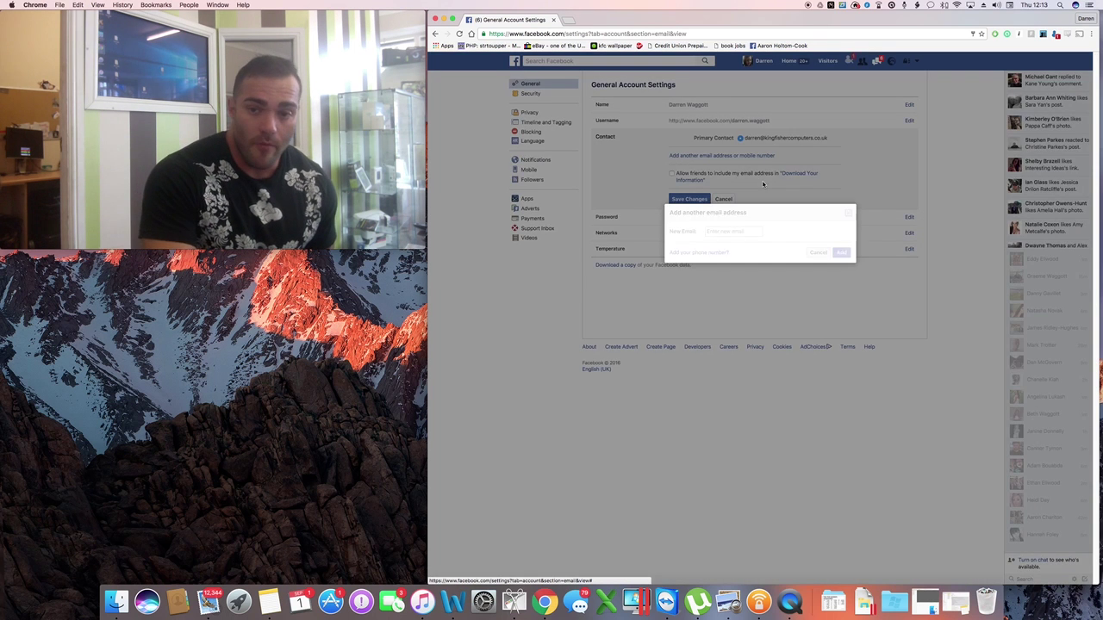
click(729, 231)
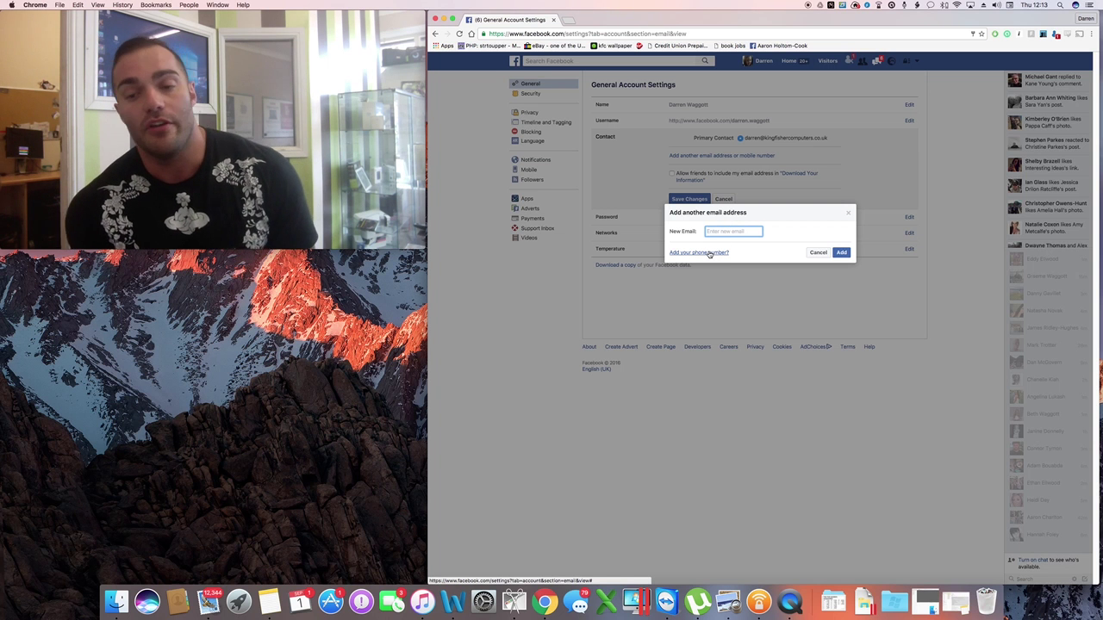
click(709, 252)
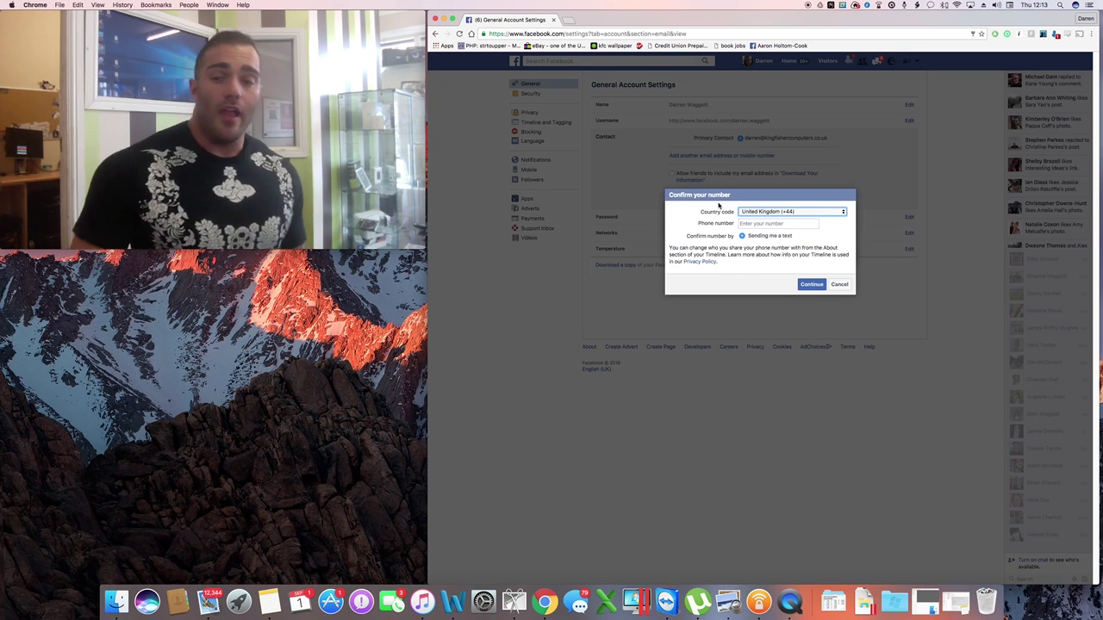
click(802, 223)
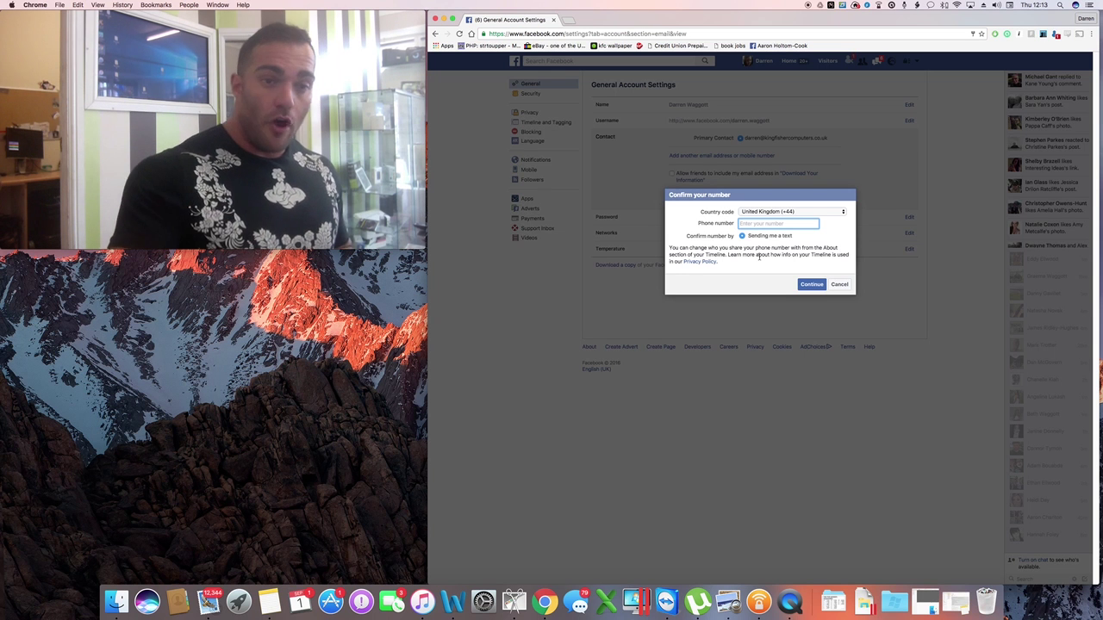
click(839, 284)
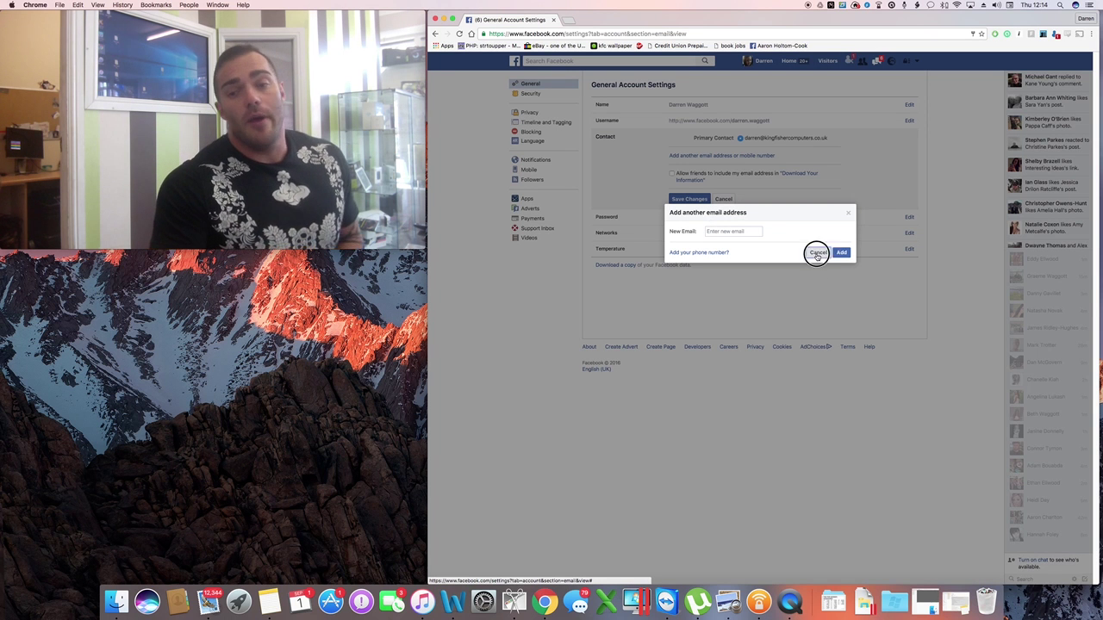
click(817, 252)
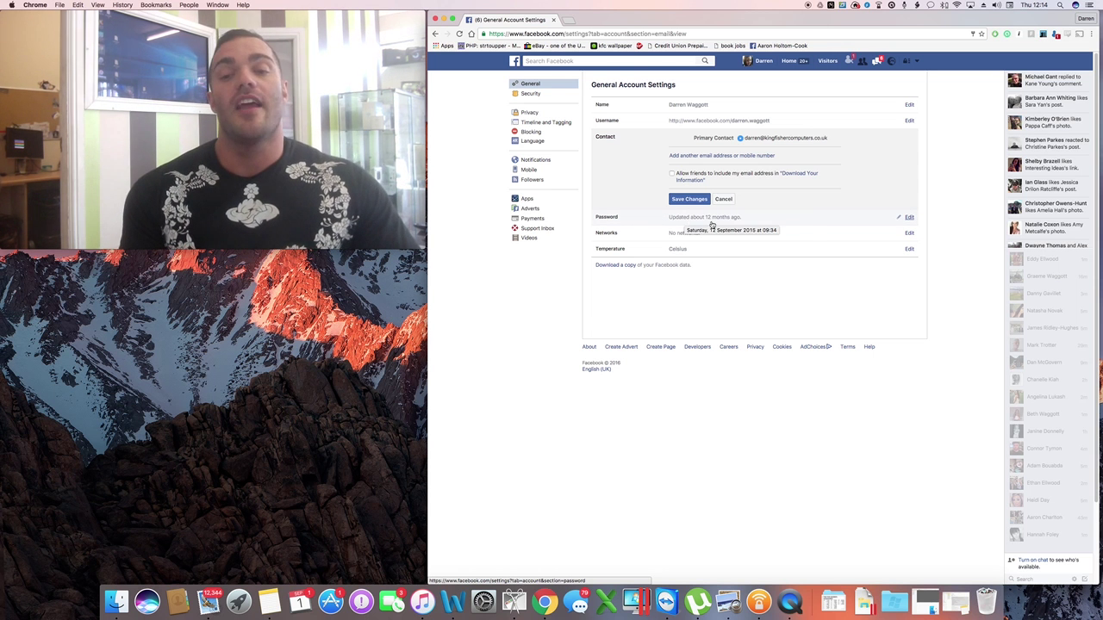
- View the password change form in the general account settings and close it without entering anything
mouse_move(715, 223)
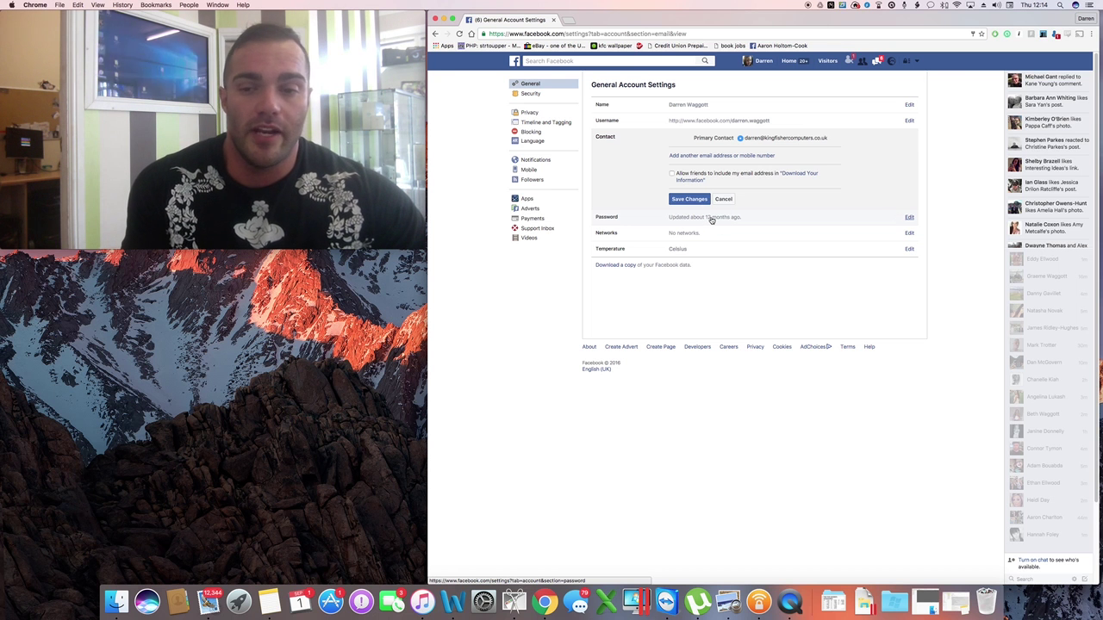
click(712, 219)
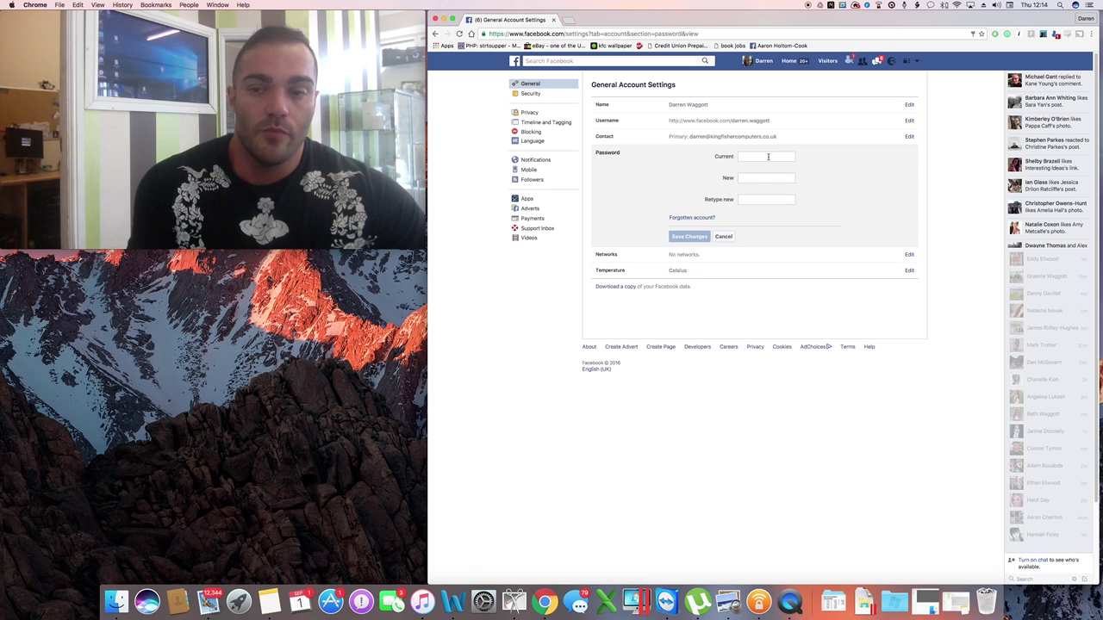
mouse_move(413, 190)
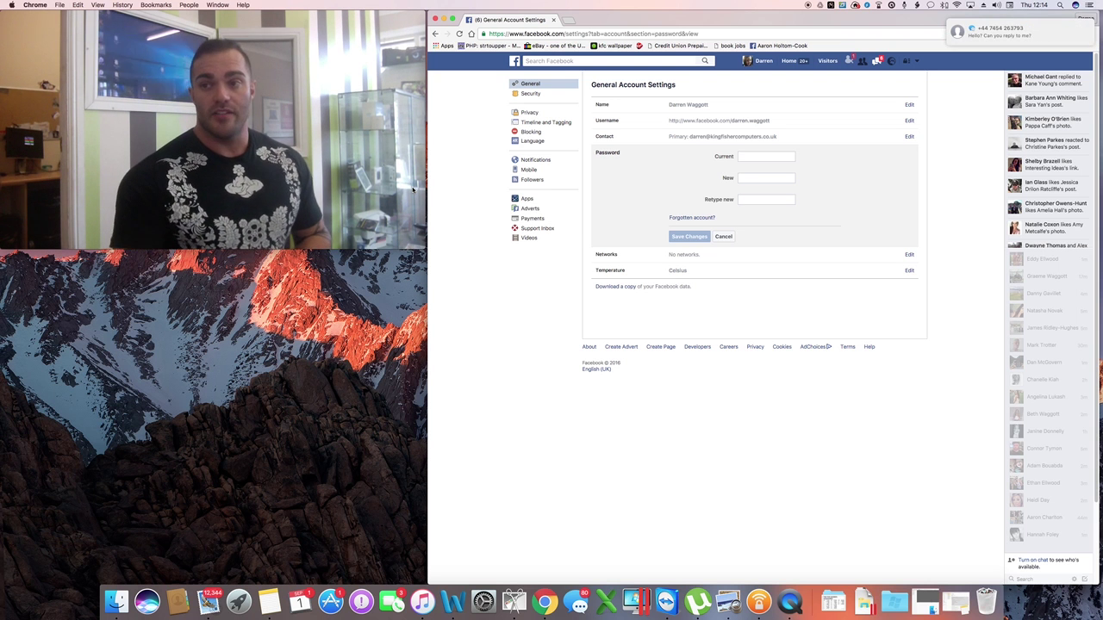
click(726, 239)
- Review the Login Alerts, Login Approvals, Code Generator and trusted contacts options in the security settings
click(528, 94)
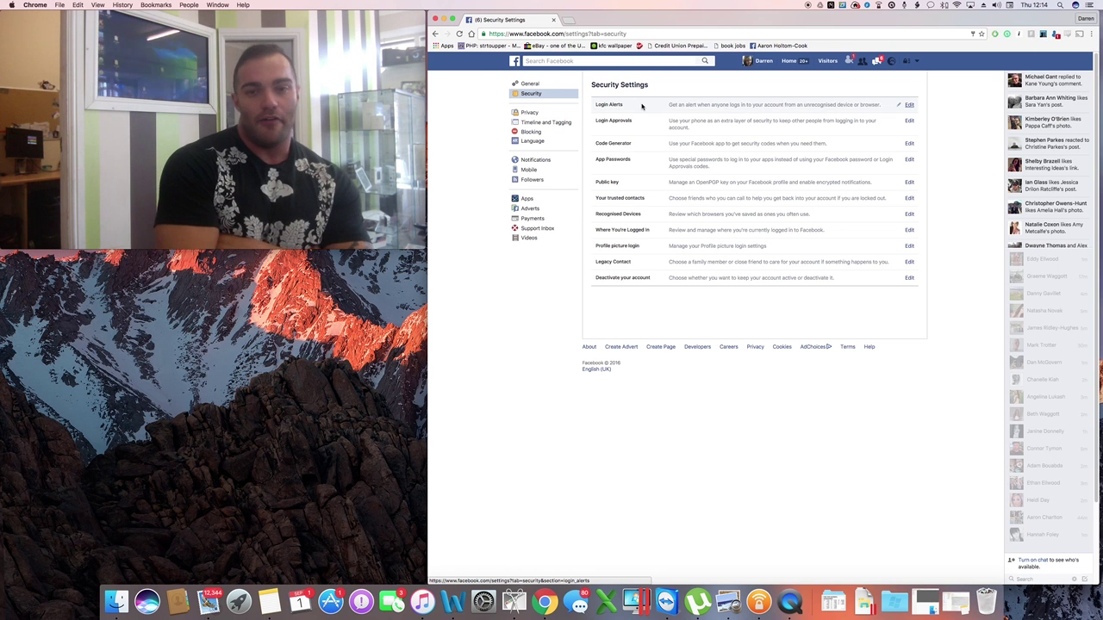
click(700, 109)
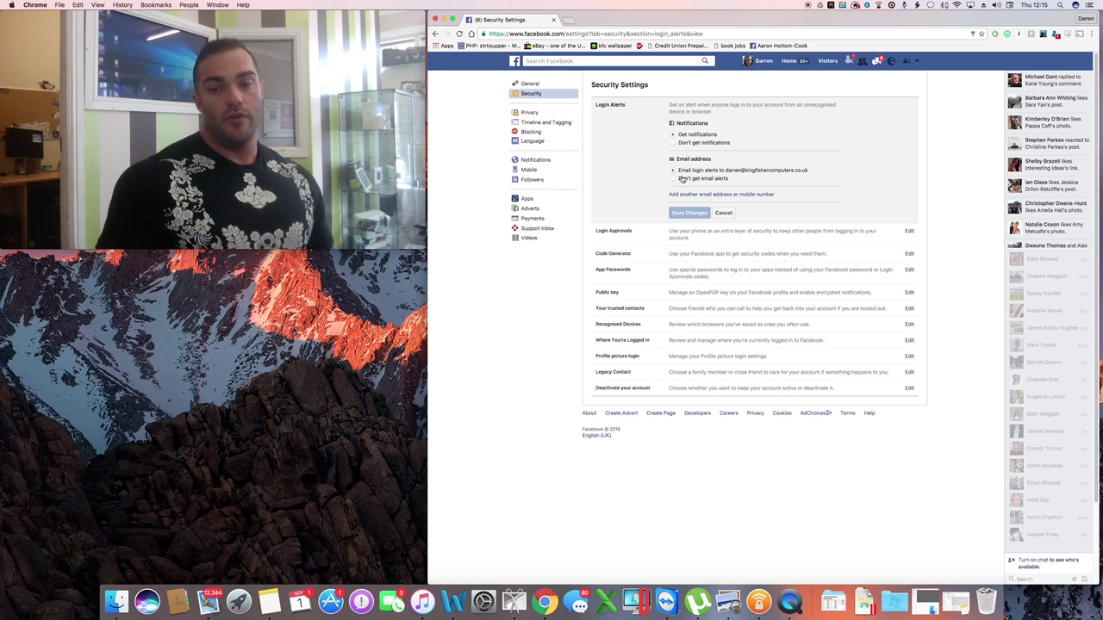
click(654, 242)
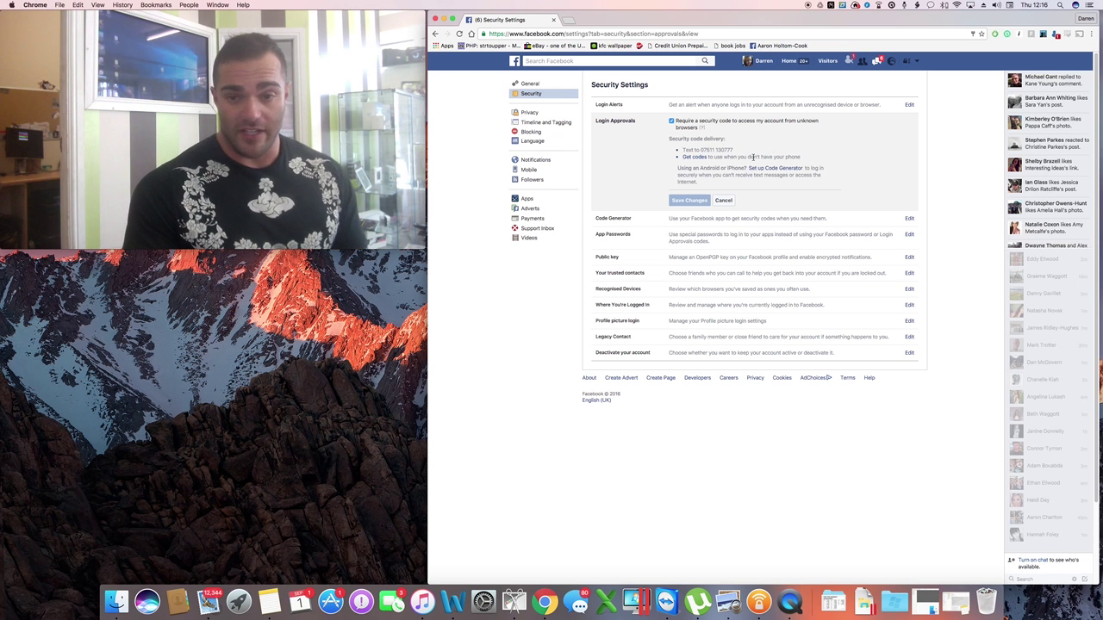
click(618, 223)
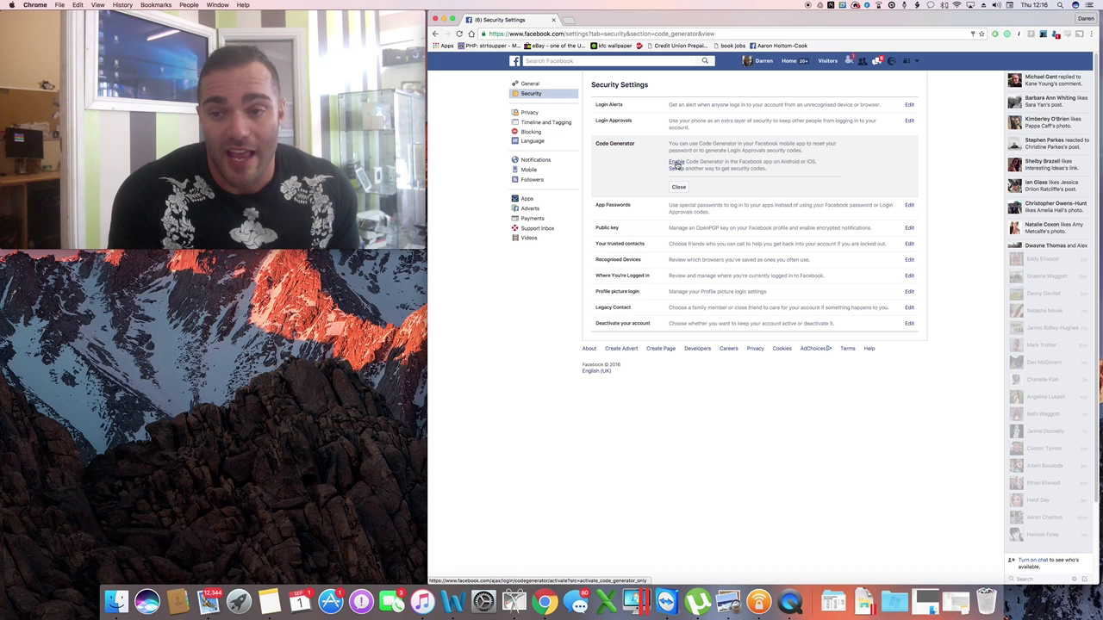
click(663, 249)
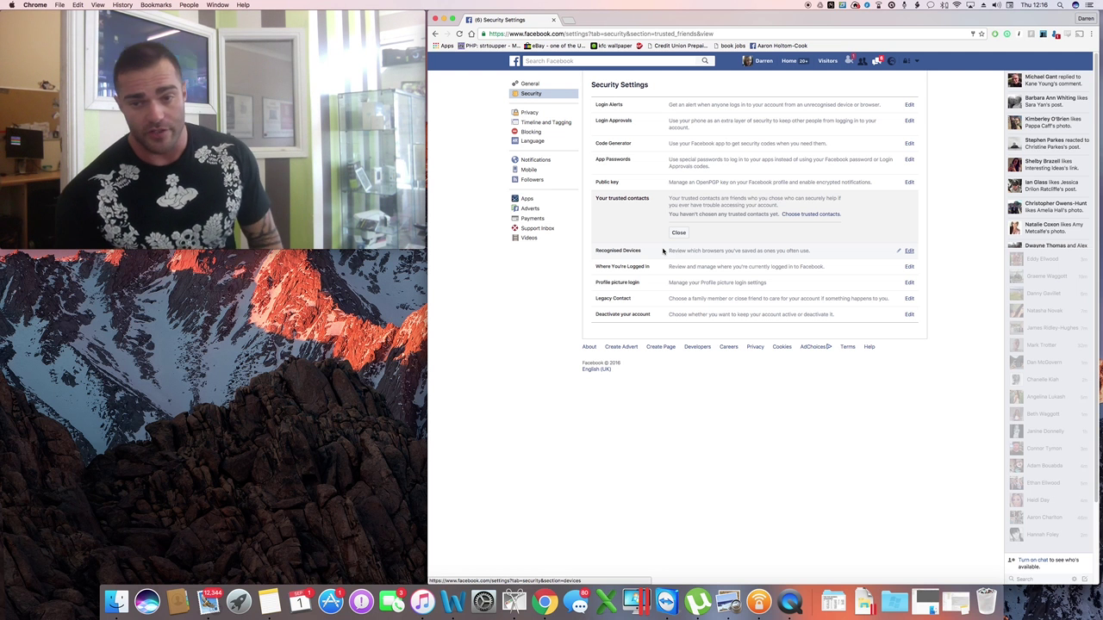
- Remove older entries dated 13 June 2016 back to 29 March 2016 from Recognised Devices and save the changes
click(641, 250)
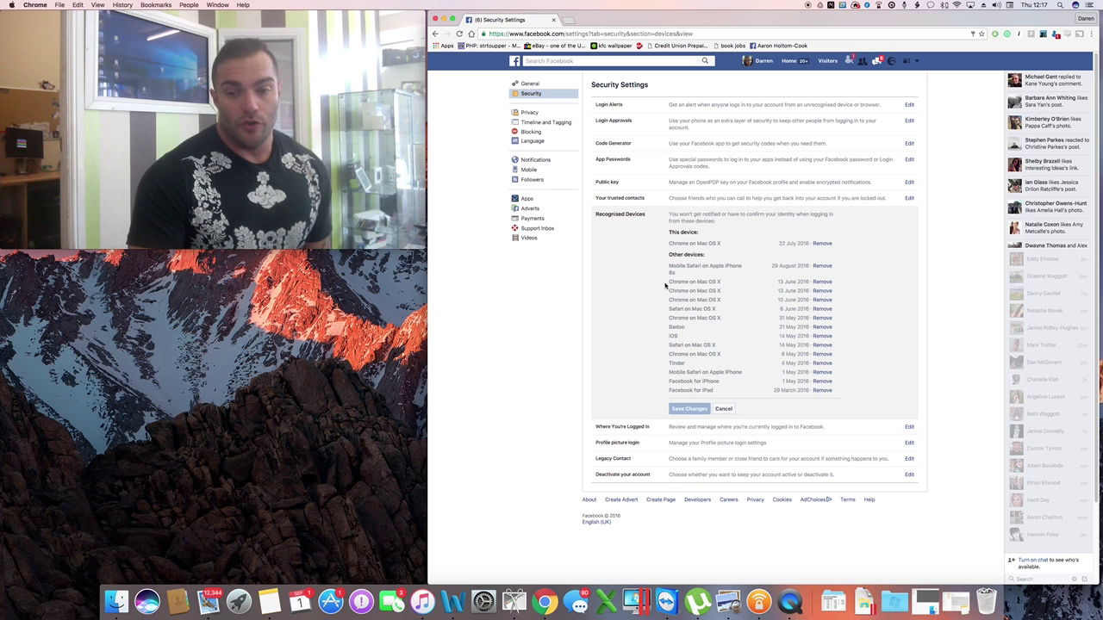
click(823, 282)
click(822, 291)
click(822, 300)
click(822, 318)
click(822, 326)
click(822, 336)
click(822, 345)
click(822, 354)
click(822, 362)
click(822, 373)
click(822, 381)
click(822, 391)
click(700, 411)
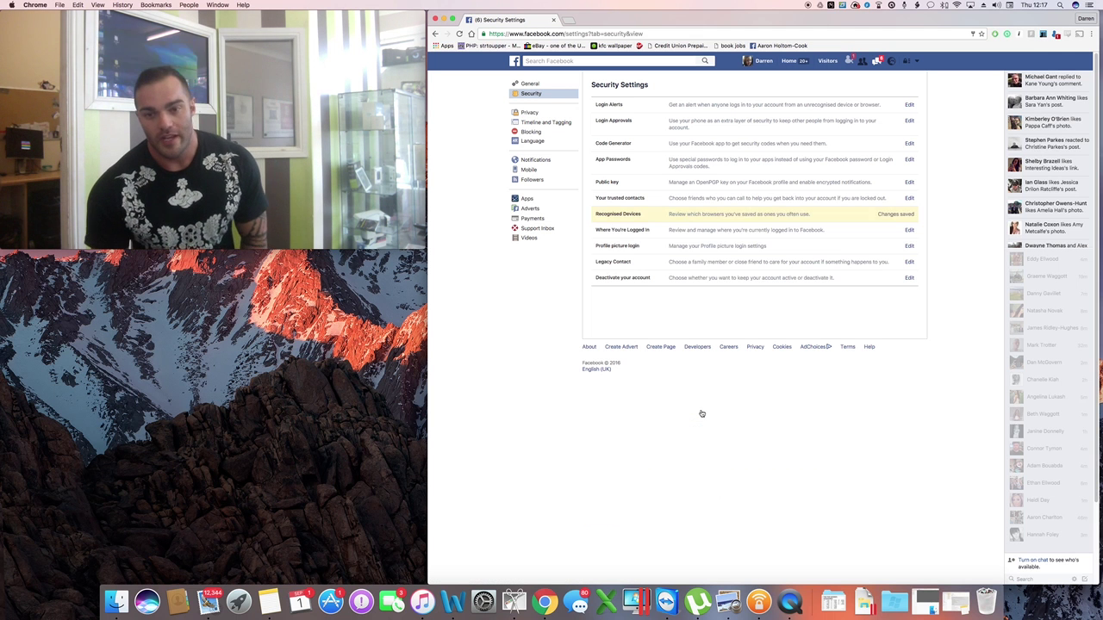
- Show the Where You're Logged In details and expand the Messenger sessions to examine their dates, locations and devices
click(642, 234)
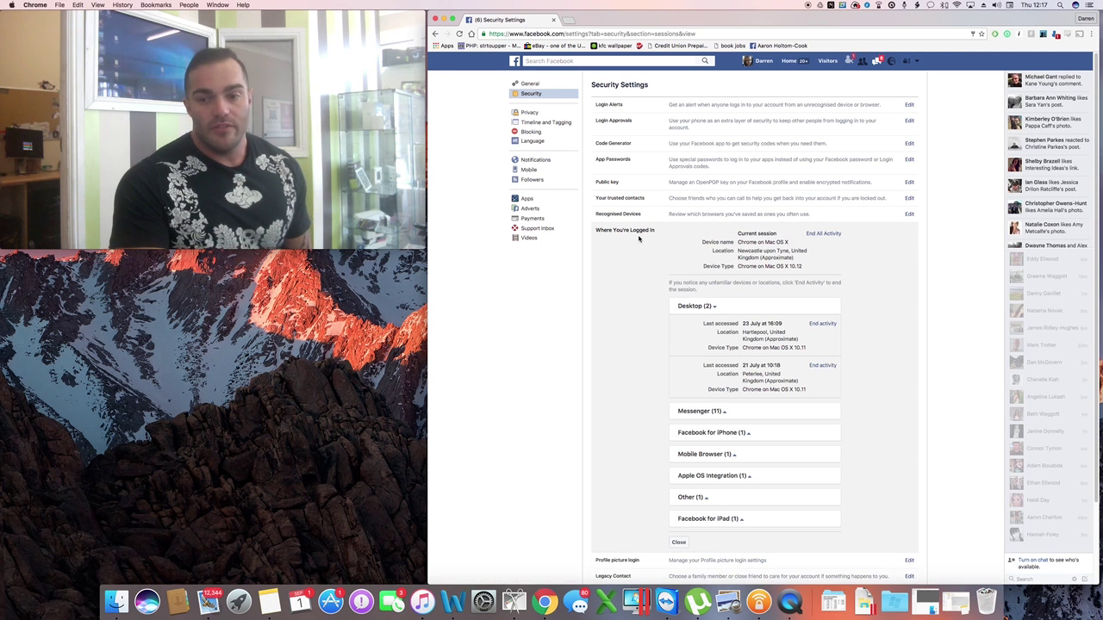
scroll(720, 315, down, 1)
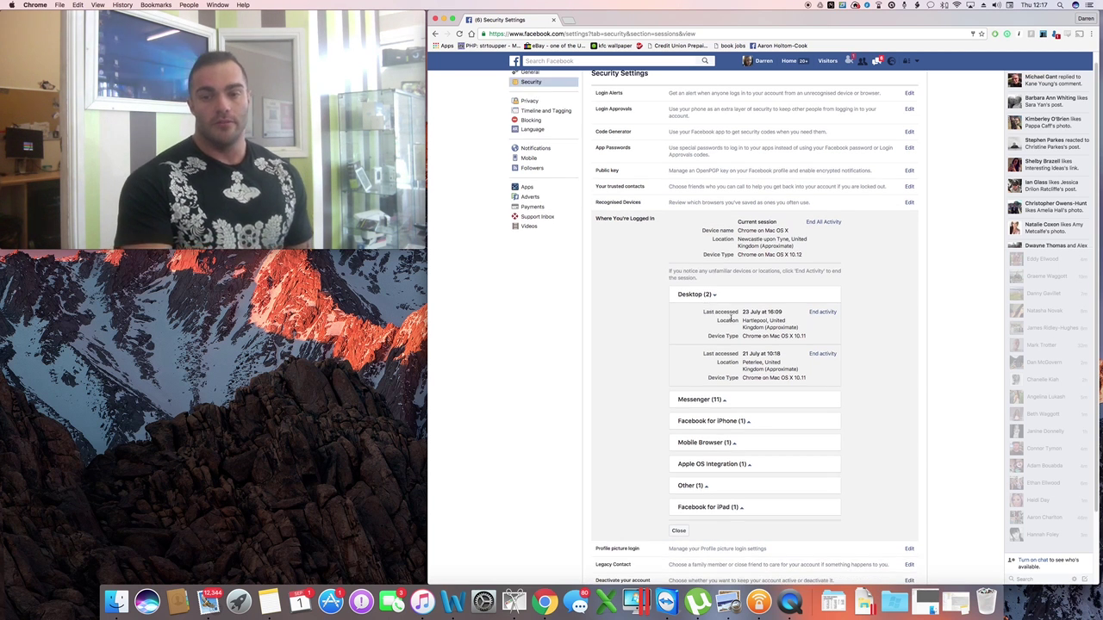
right_click(696, 399)
click(696, 399)
scroll(641, 396, down, 1)
scroll(633, 382, down, 5)
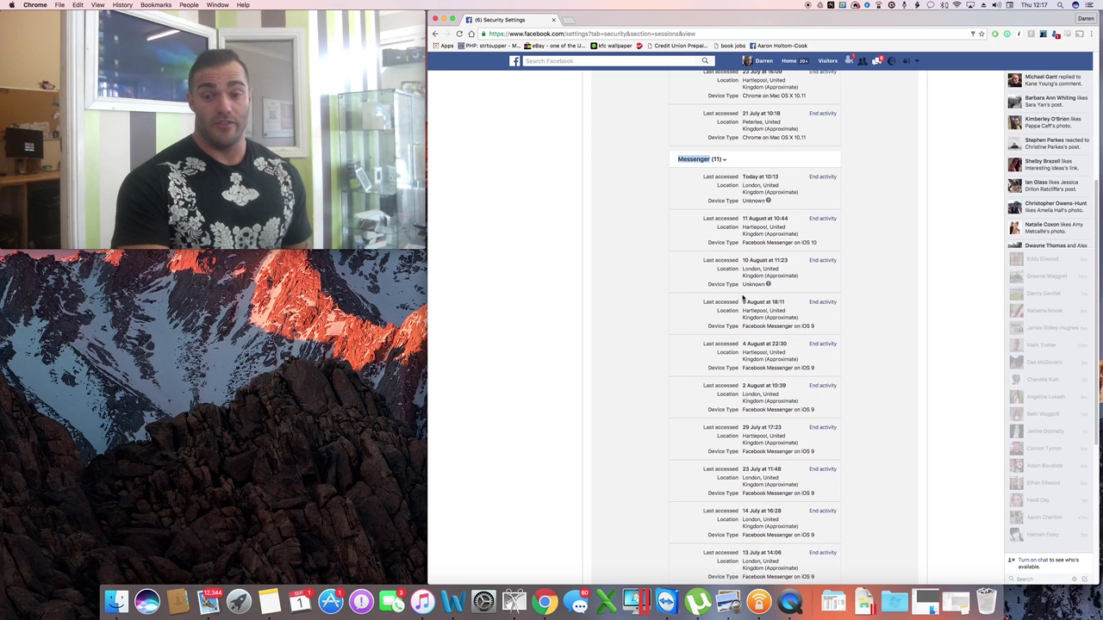
- Expand the Facebook for iPhone, Mobile Browser, Apple OS Integration and Other session groups to examine their login details
scroll(754, 349, down, 5)
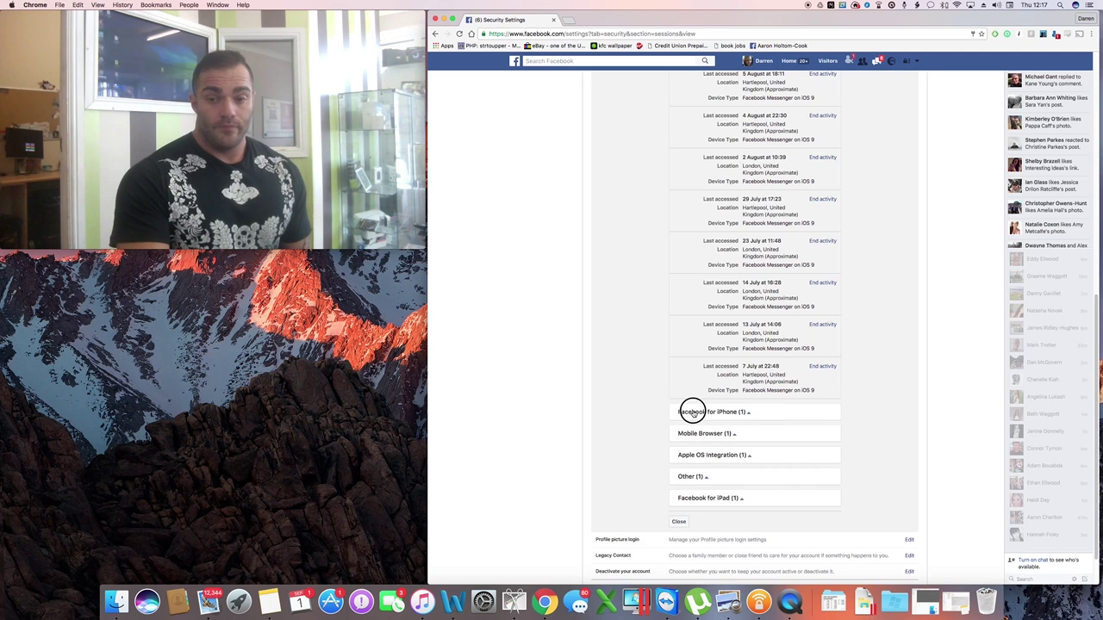
click(689, 412)
scroll(681, 411, down, 1)
click(712, 458)
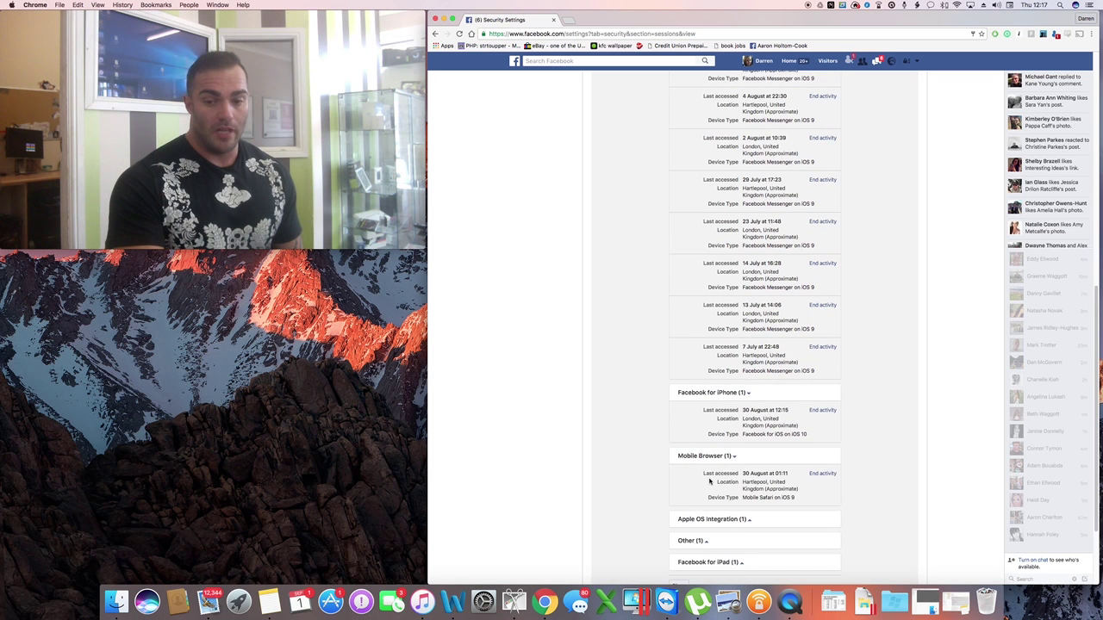
scroll(714, 483, down, 2)
click(707, 452)
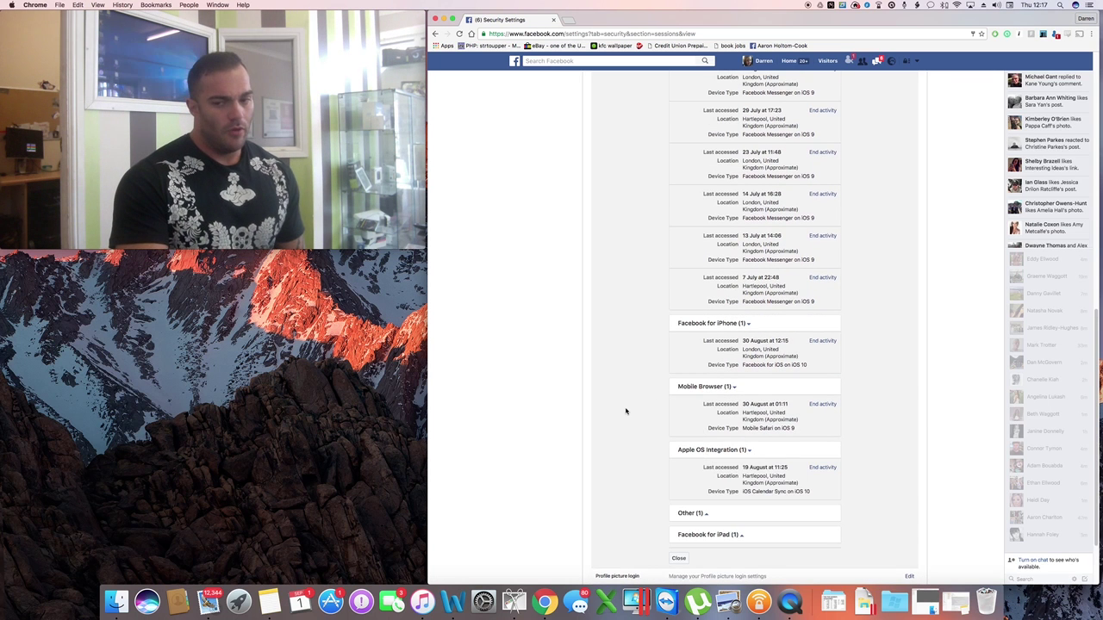
scroll(655, 431, down, 2)
click(686, 448)
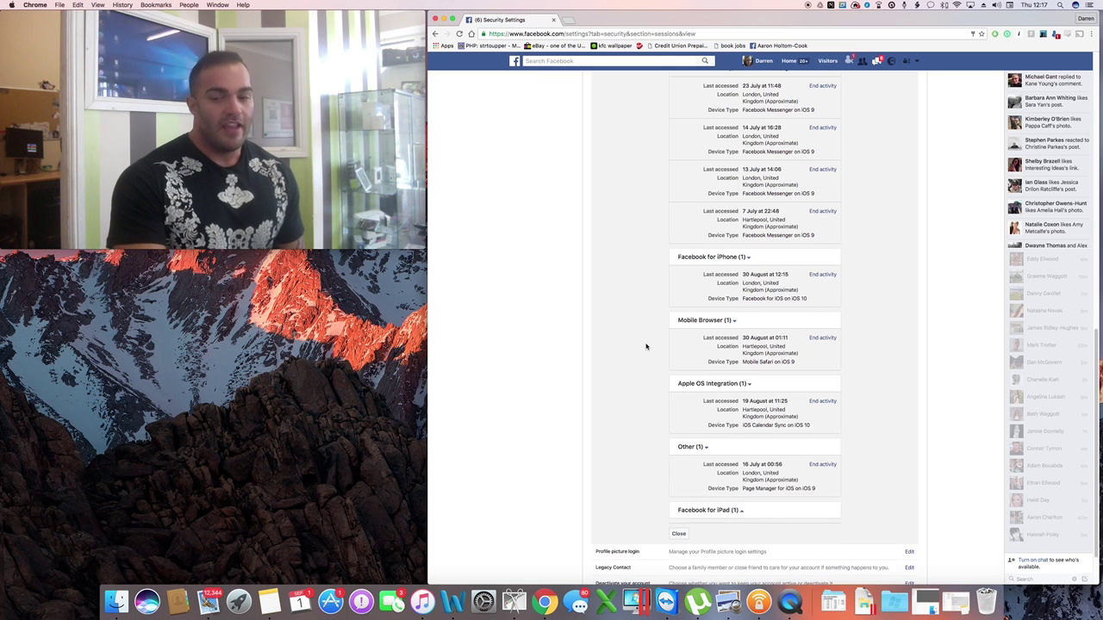
- End the Messenger sessions last accessed on 14 July at 16:28, 13 July at 14:06 and 7 July at 22:48
scroll(647, 346, up, 10)
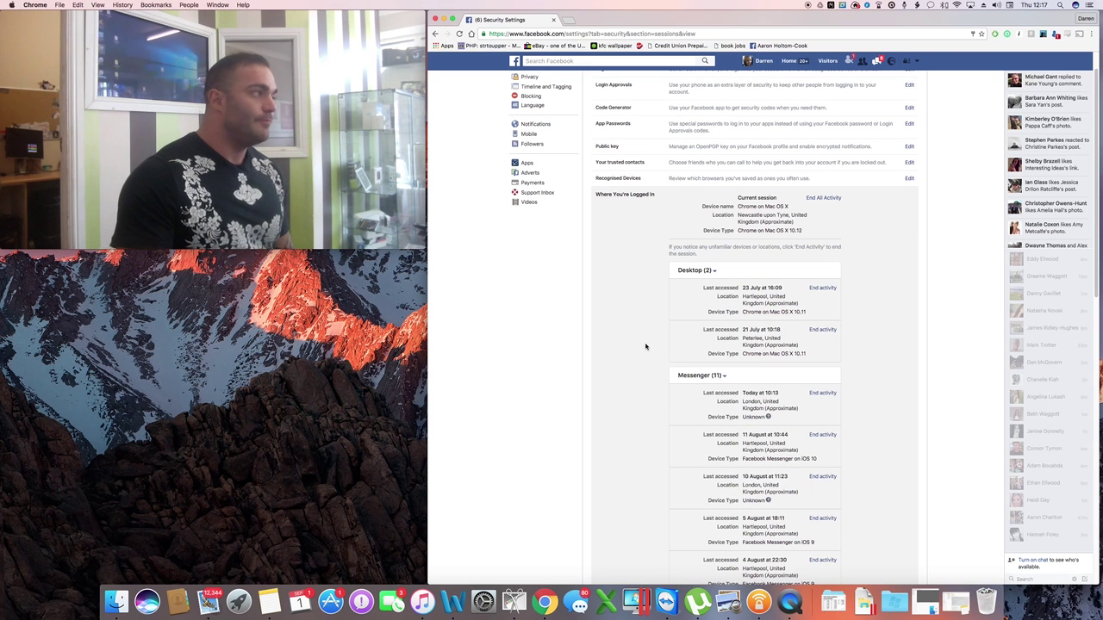
scroll(652, 339, down, 3)
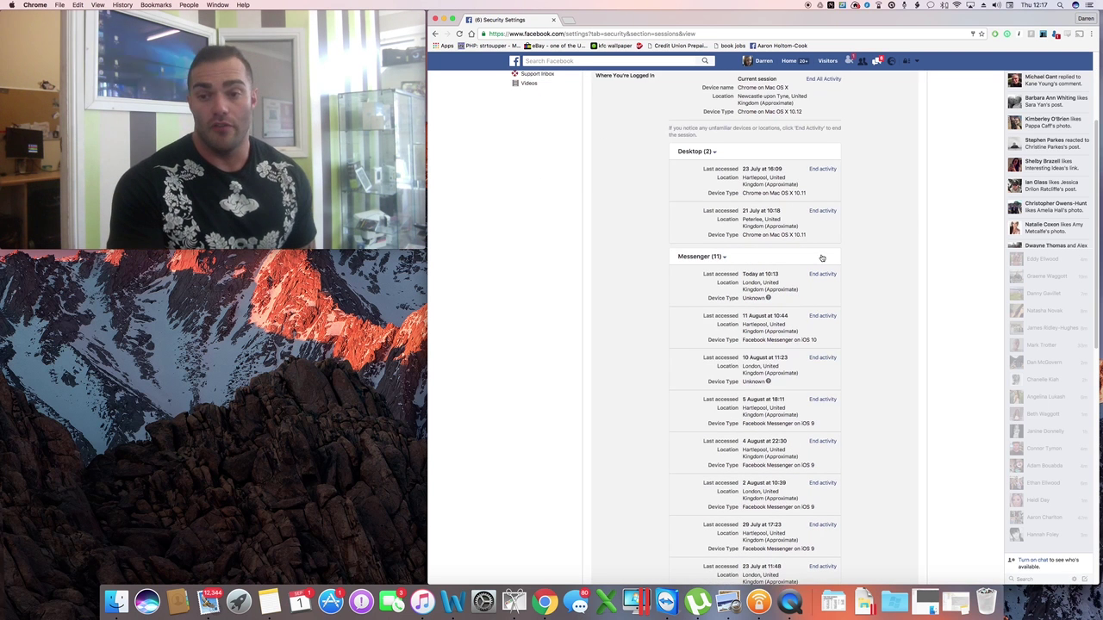
scroll(747, 179, down, 3)
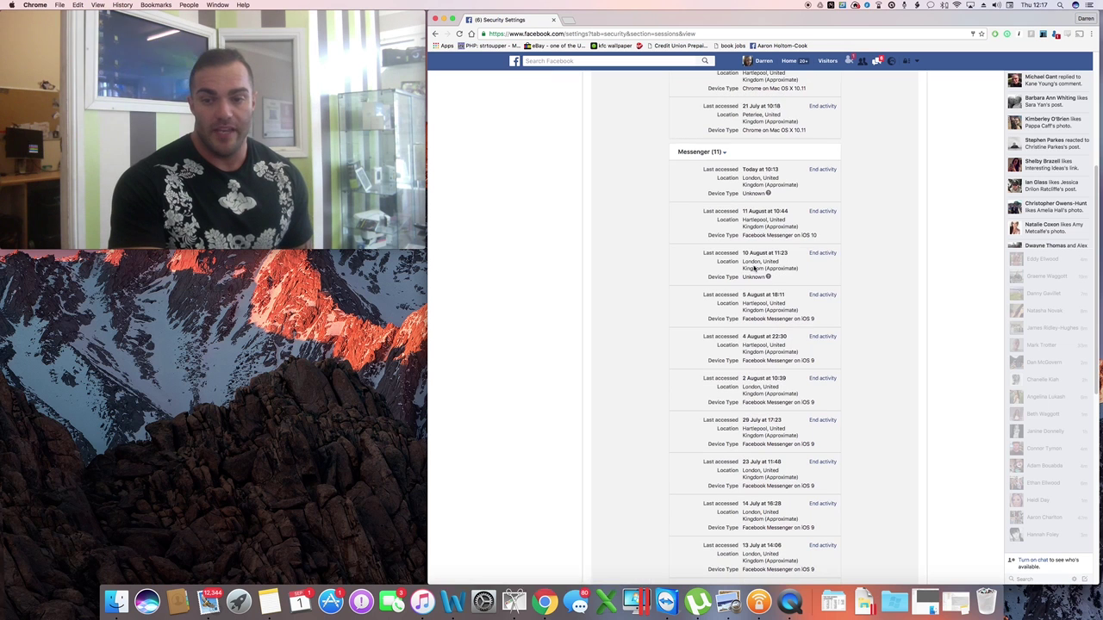
scroll(747, 183, down, 1)
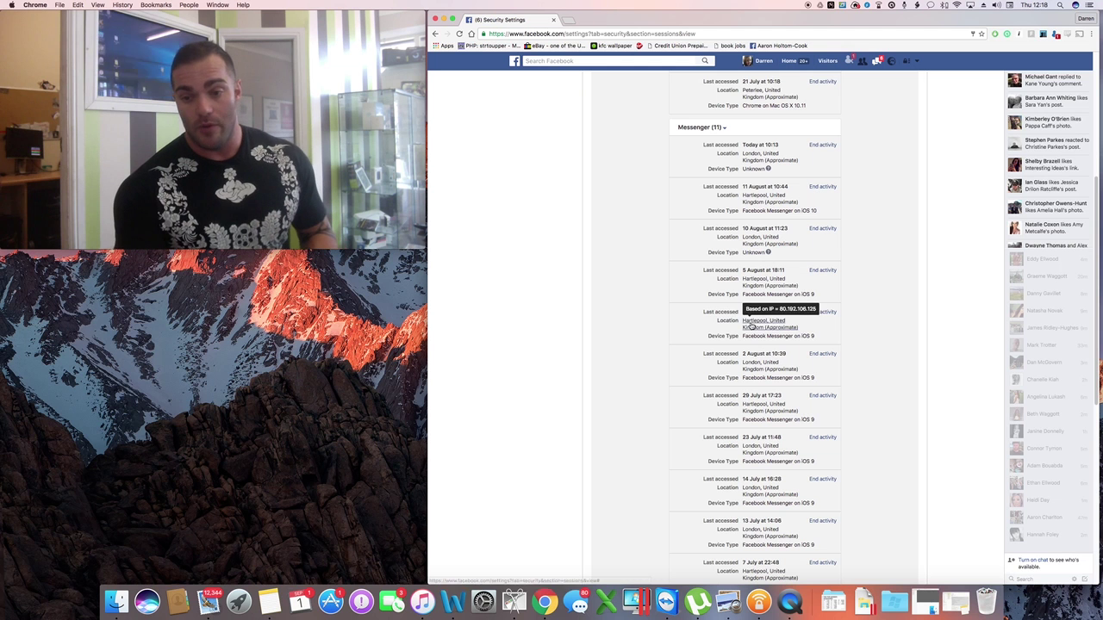
mouse_move(753, 366)
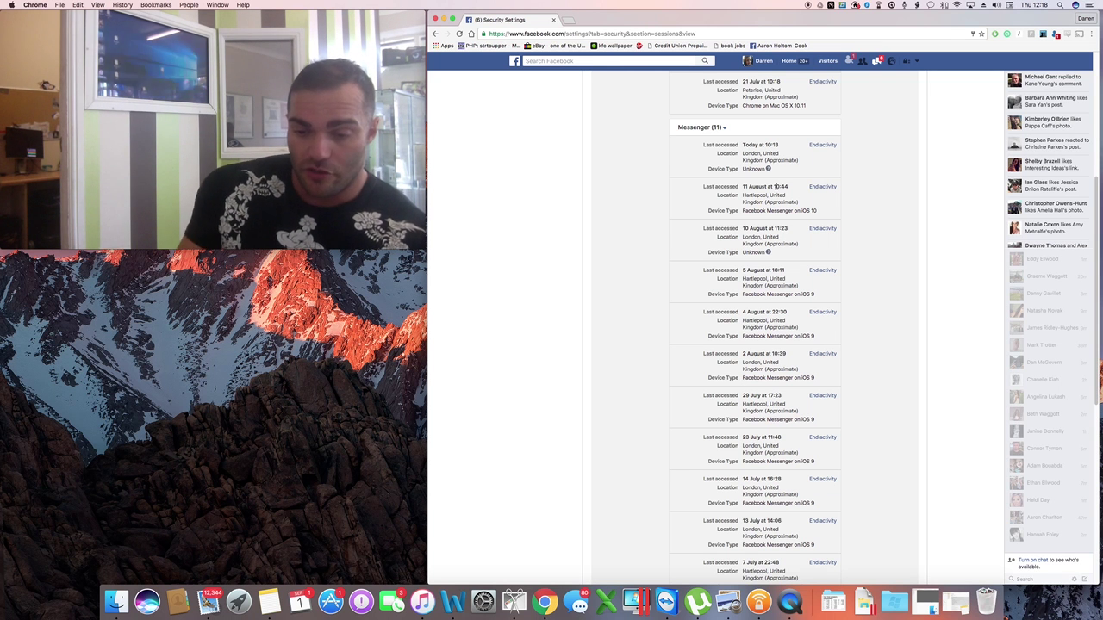
click(822, 479)
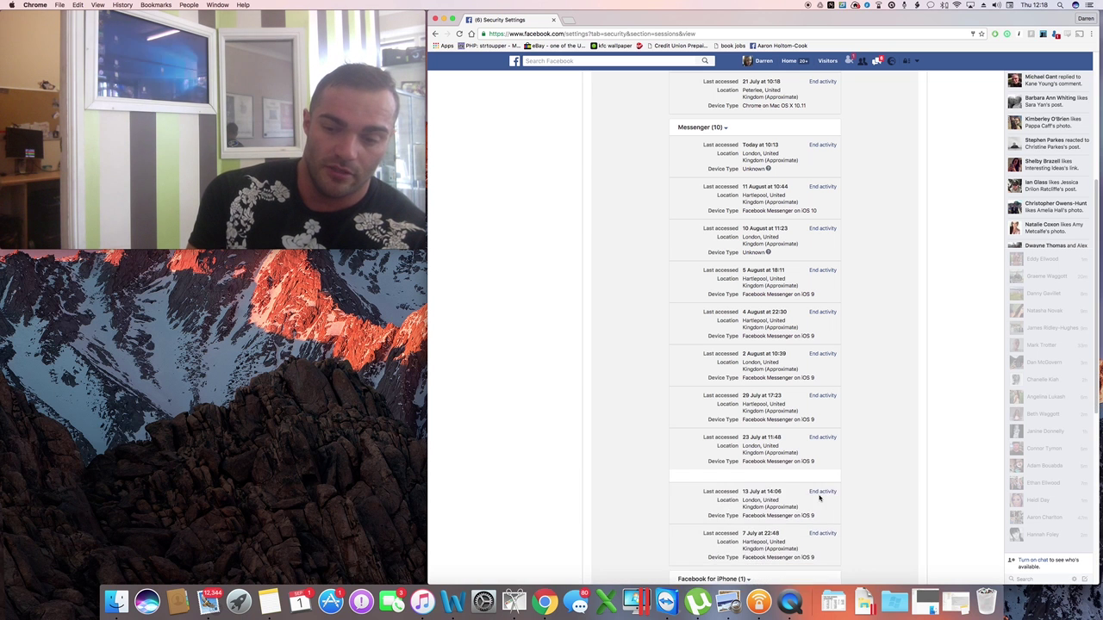
click(822, 479)
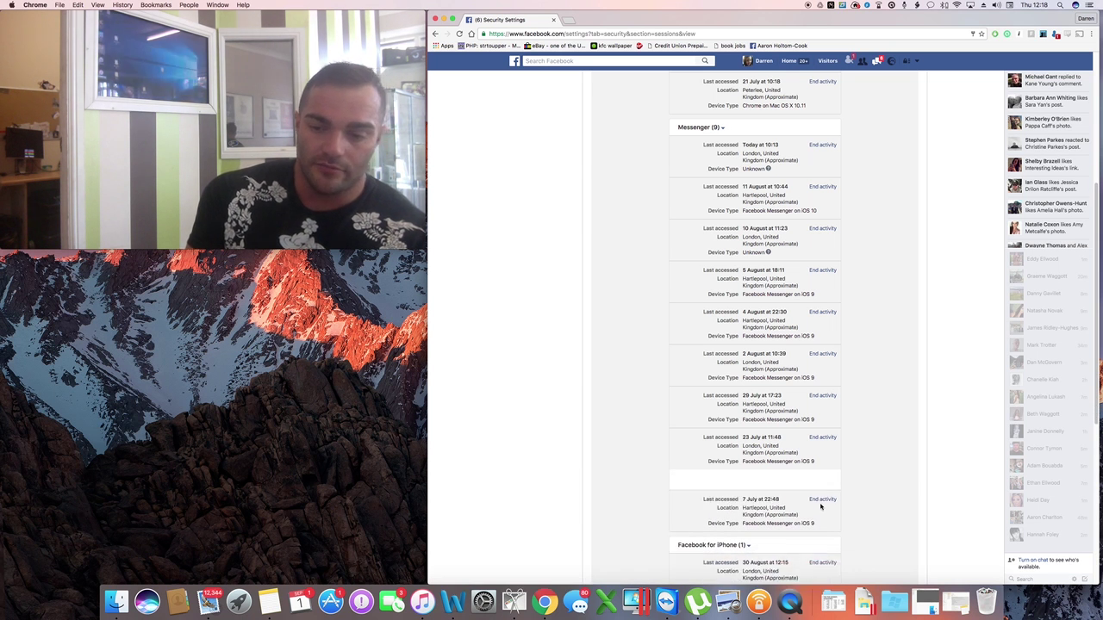
click(822, 466)
scroll(816, 493, down, 2)
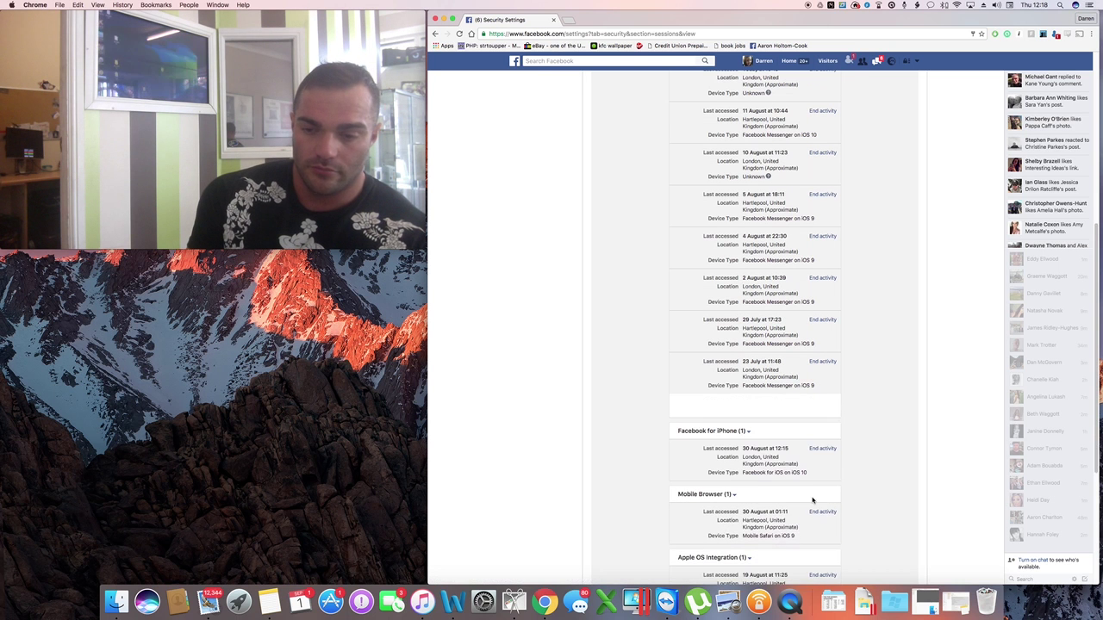
- End the Facebook for iPhone and Mobile Browser sessions, and close the Where You're Logged In details after checking the remaining sessions
click(816, 425)
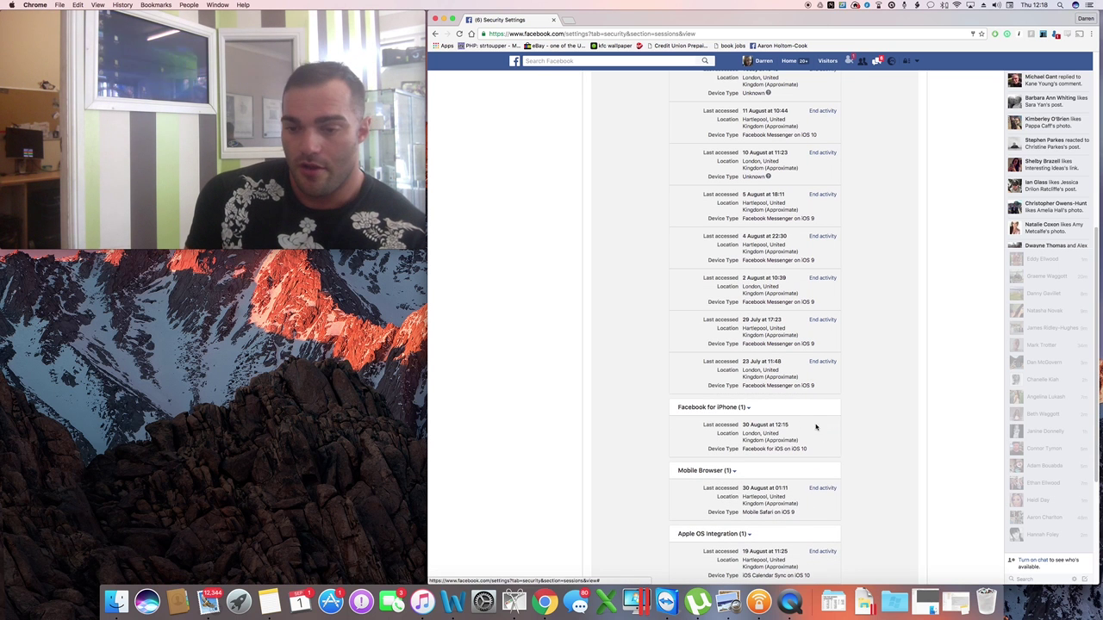
click(818, 446)
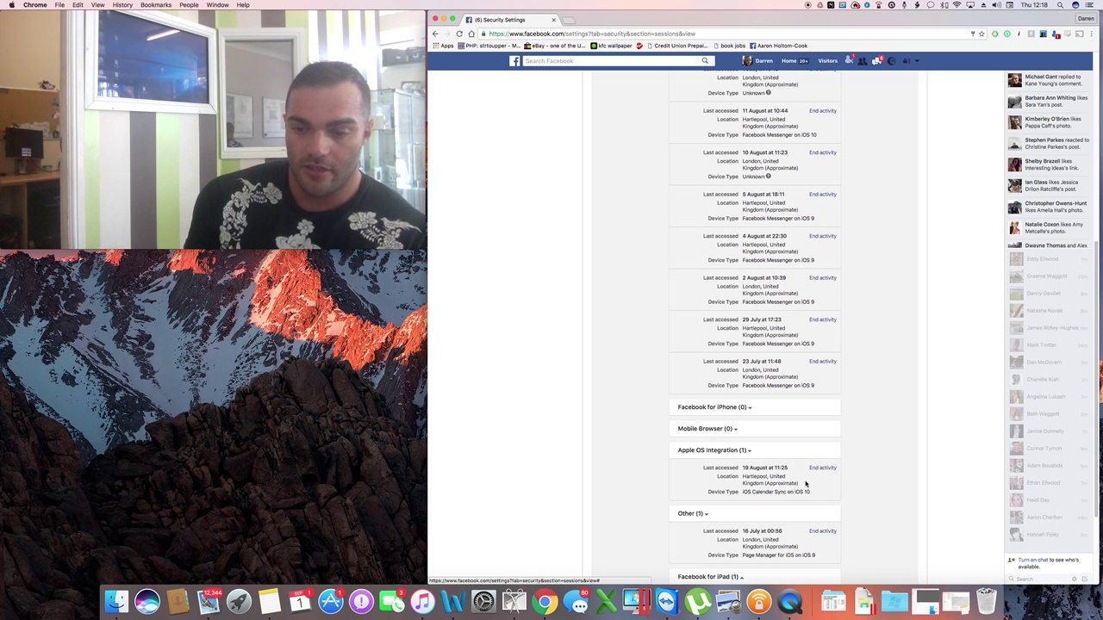
drag(810, 492, 791, 490)
scroll(723, 490, down, 2)
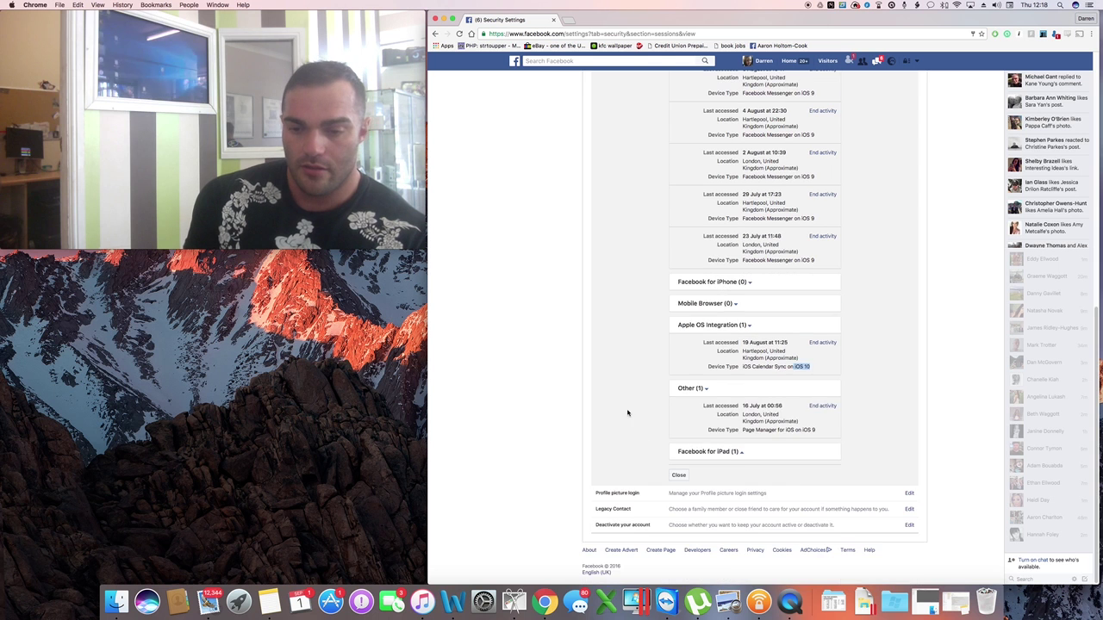
scroll(586, 342, up, 15)
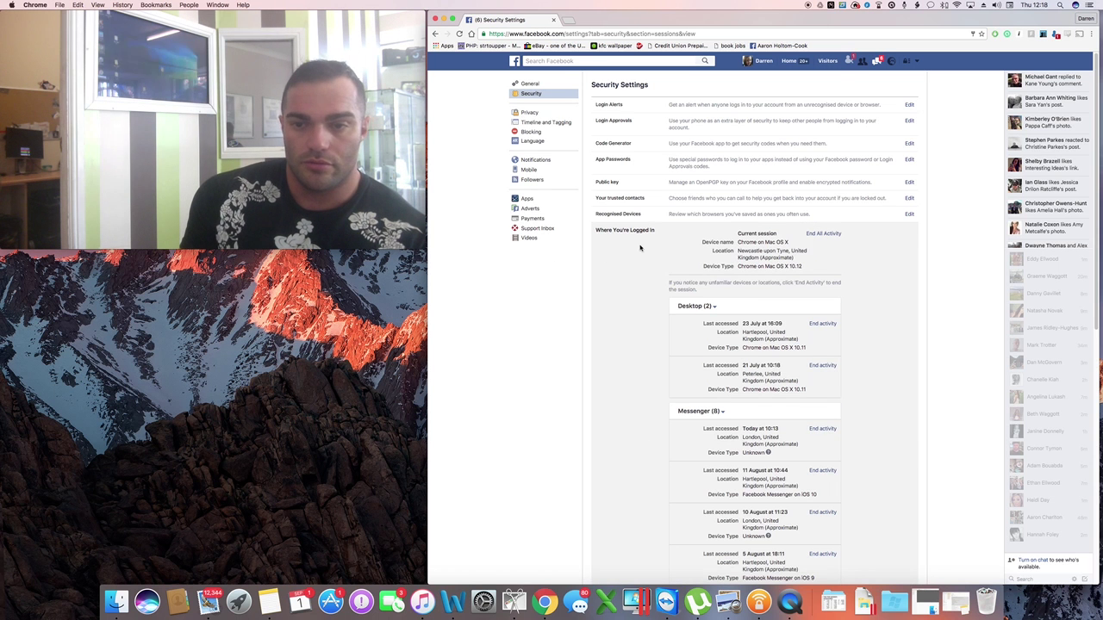
scroll(786, 284, down, 15)
click(678, 476)
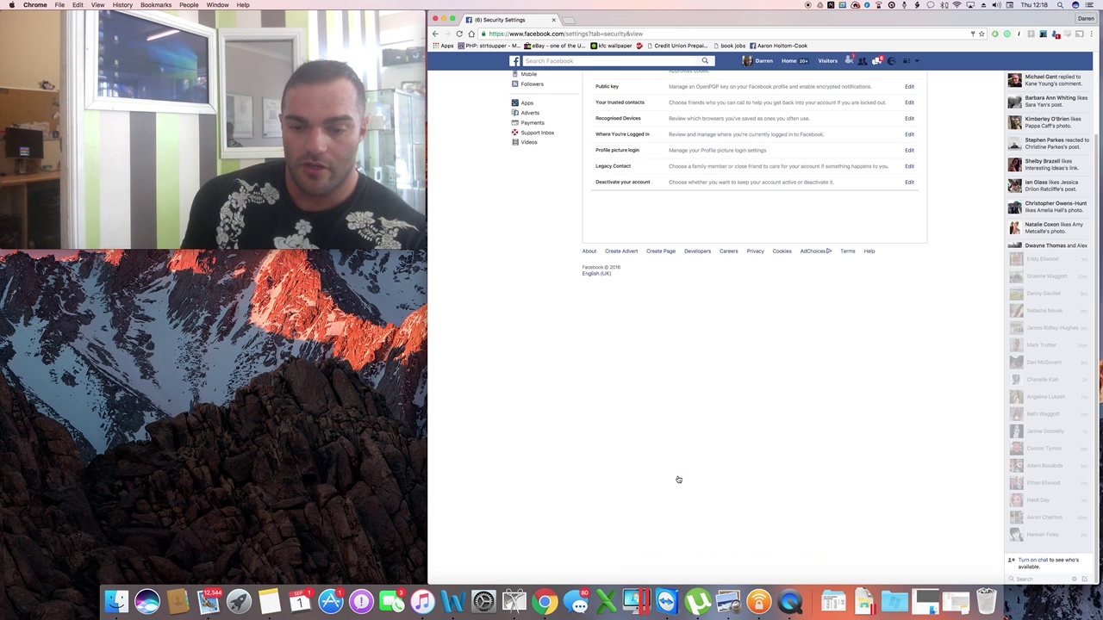
- Review the Profile picture login and Legacy Contact options in the security settings, and close them unchanged
click(620, 152)
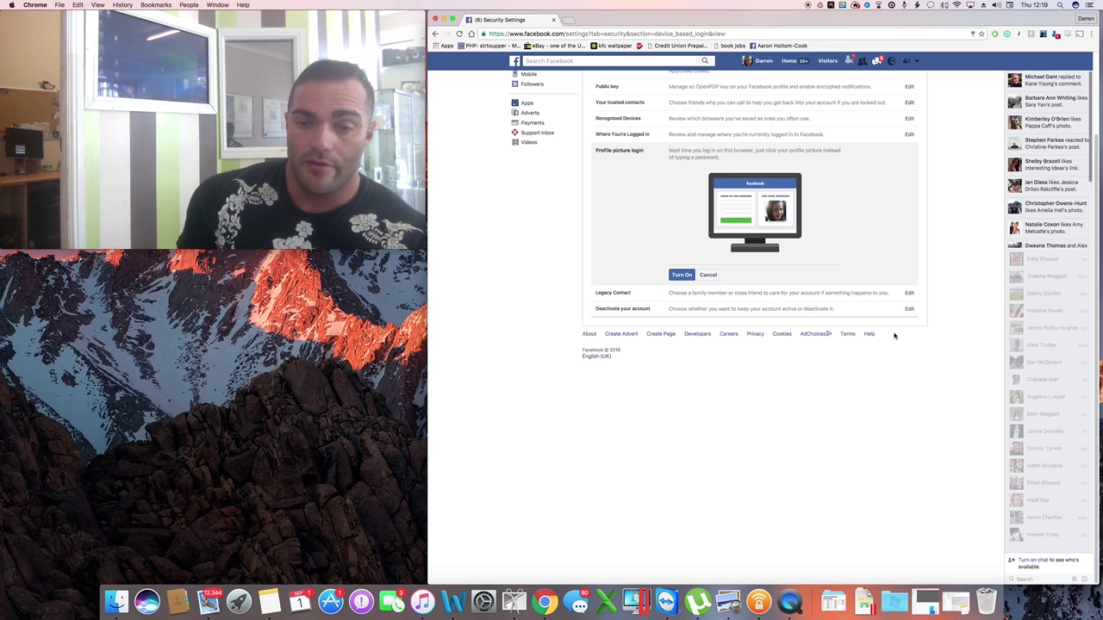
click(627, 294)
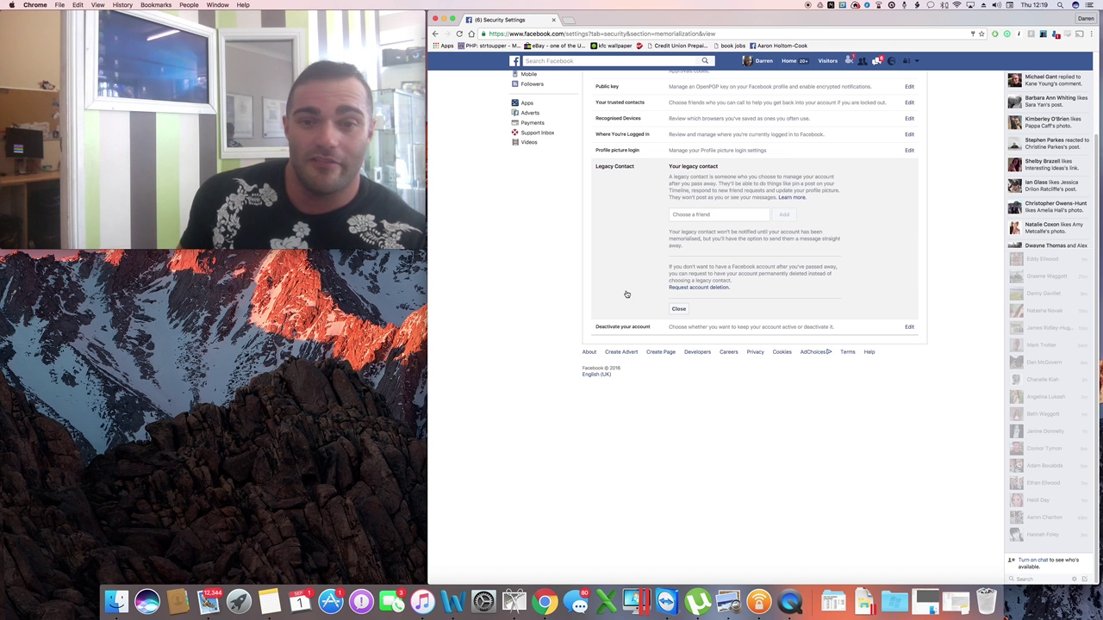
click(678, 310)
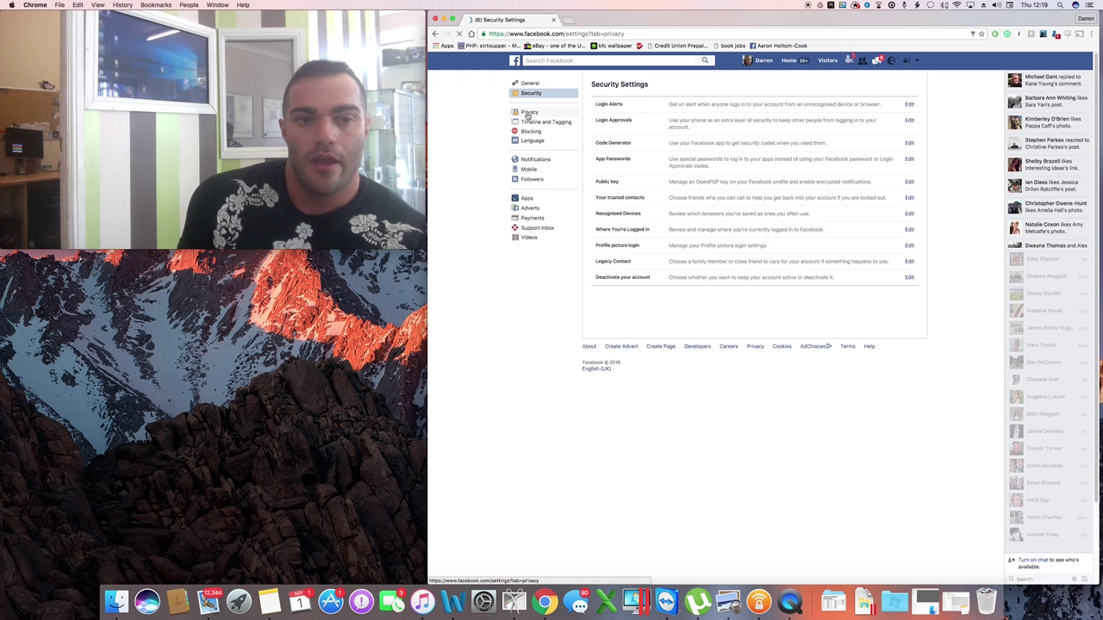
- Review the privacy settings for who can see future posts and who can send friend requests, closing them without changes
click(526, 114)
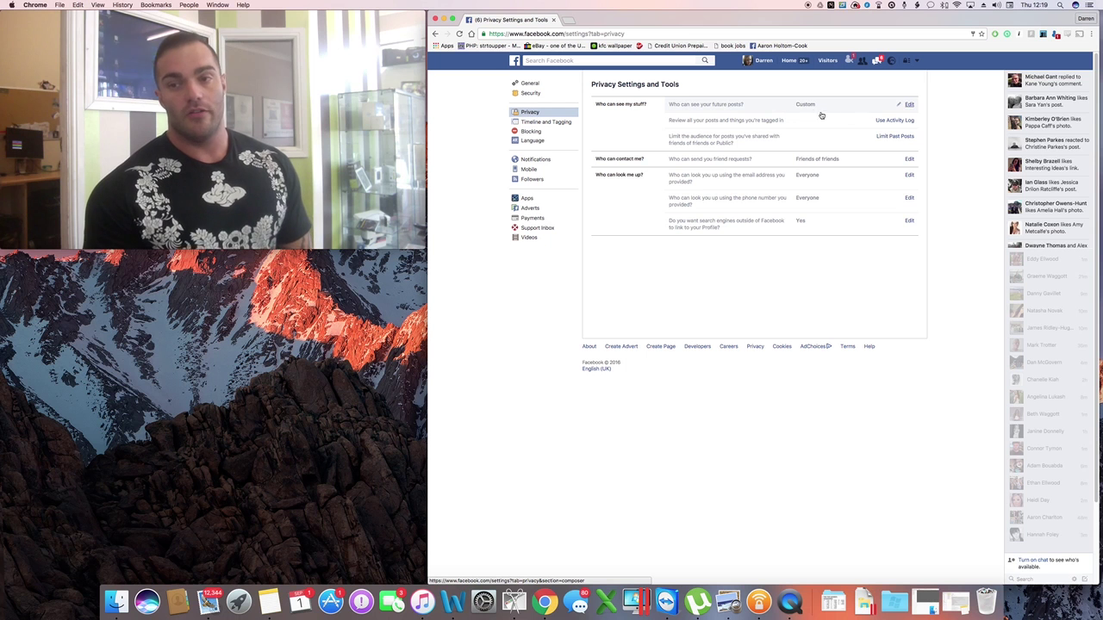
click(908, 106)
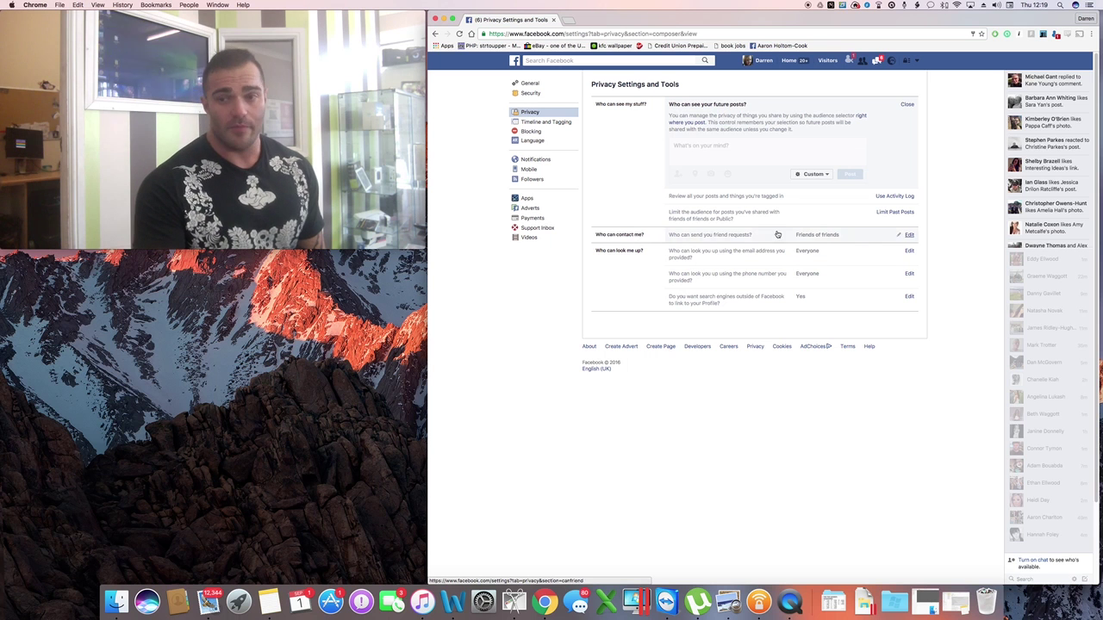
click(909, 235)
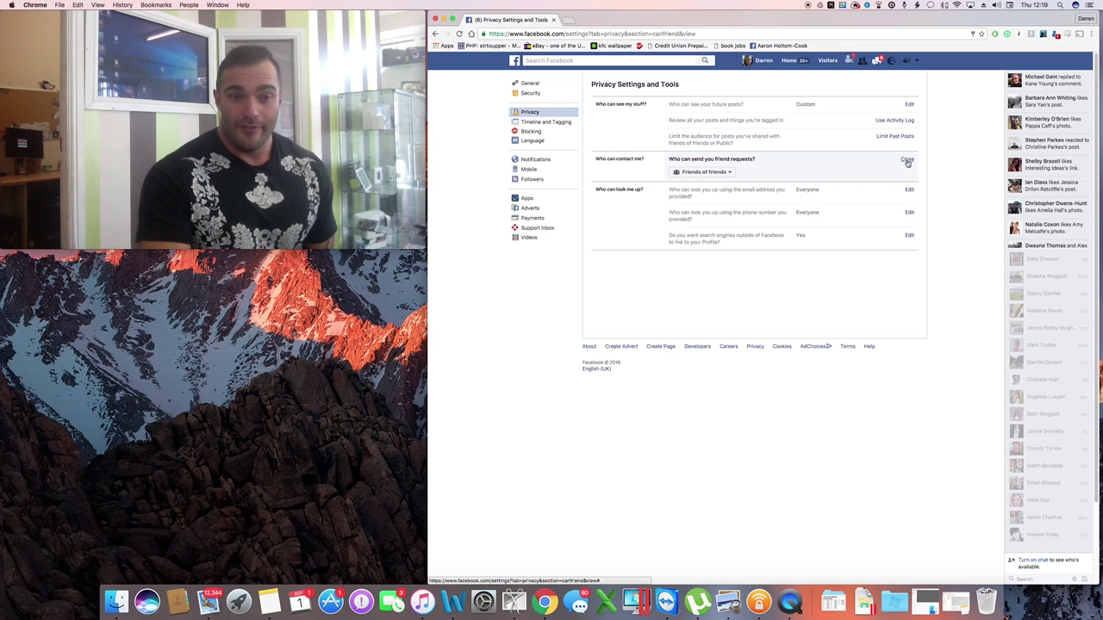
click(908, 161)
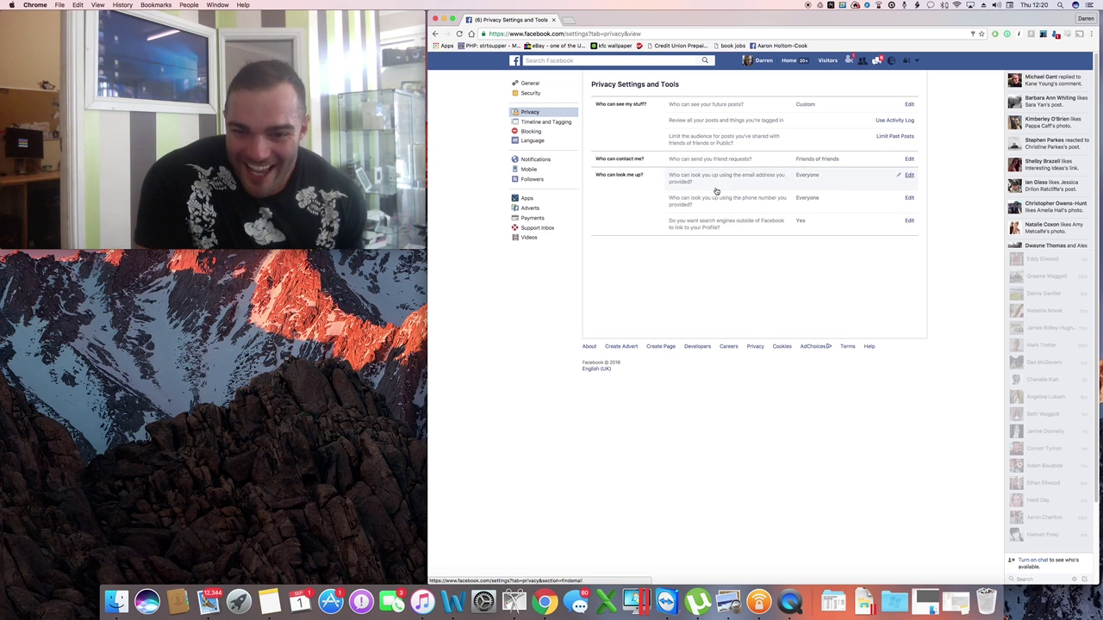